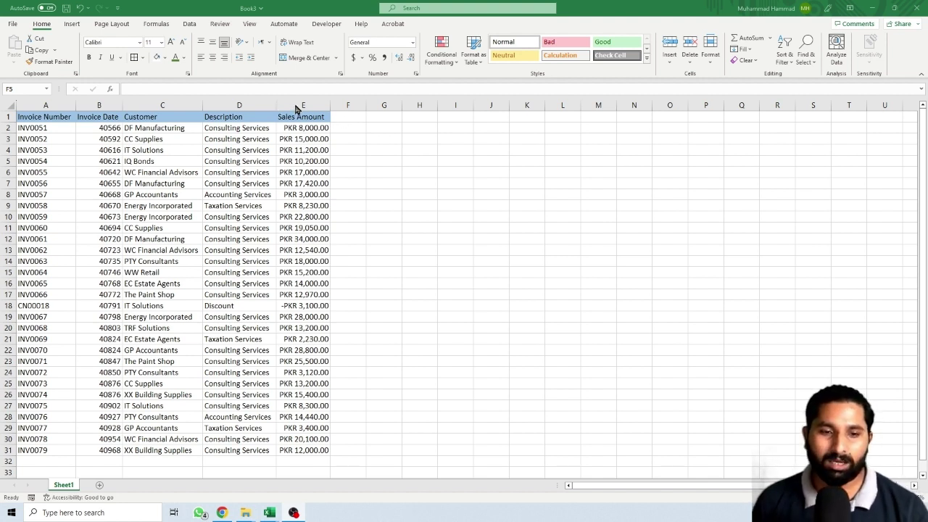
Step: Select column E, then row 3, then E1 down to the last sales amount with Ctrl+Shift+Down
{"action": "left_click", "coordinate": [304, 106]}
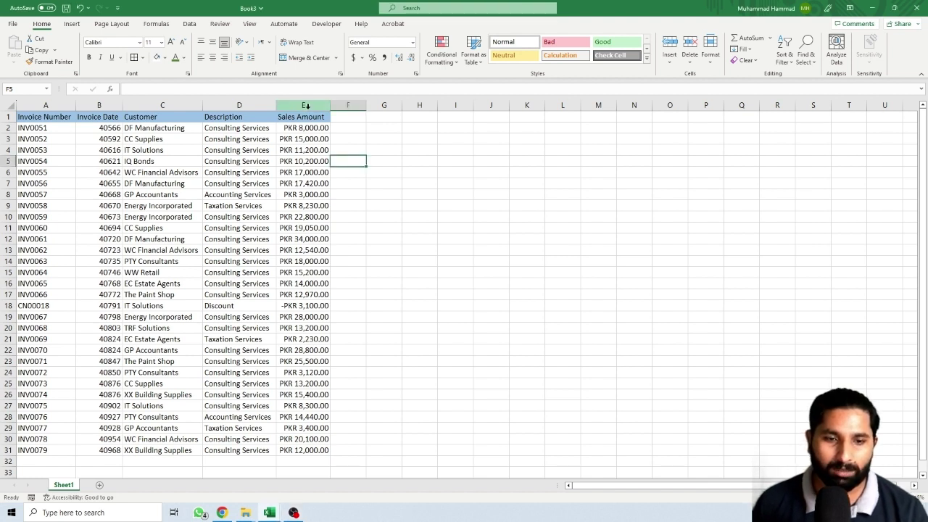
{"action": "left_click", "coordinate": [307, 106]}
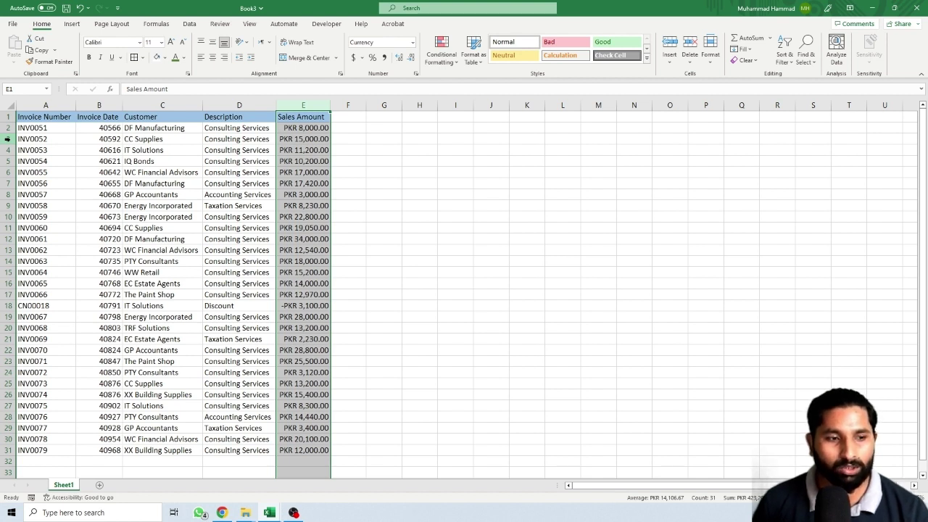
{"action": "left_click", "coordinate": [8, 139]}
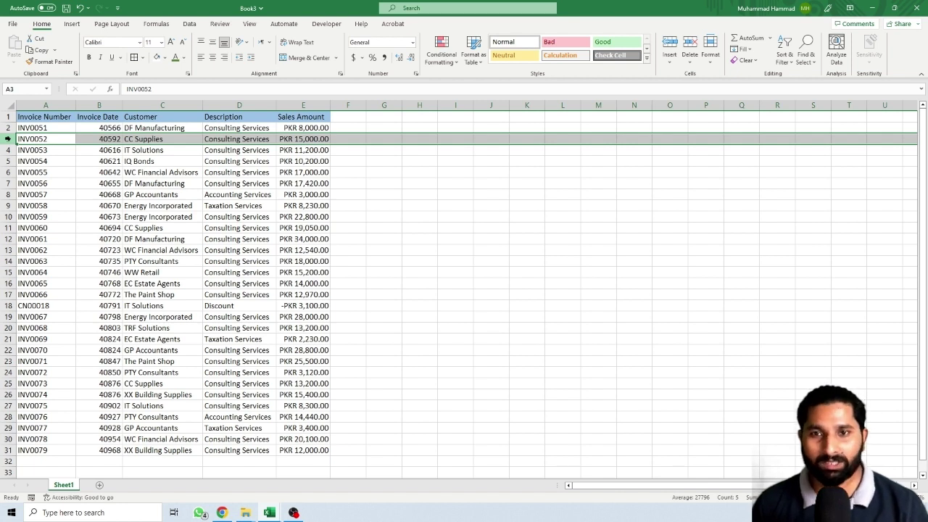
{"action": "left_click", "coordinate": [410, 192]}
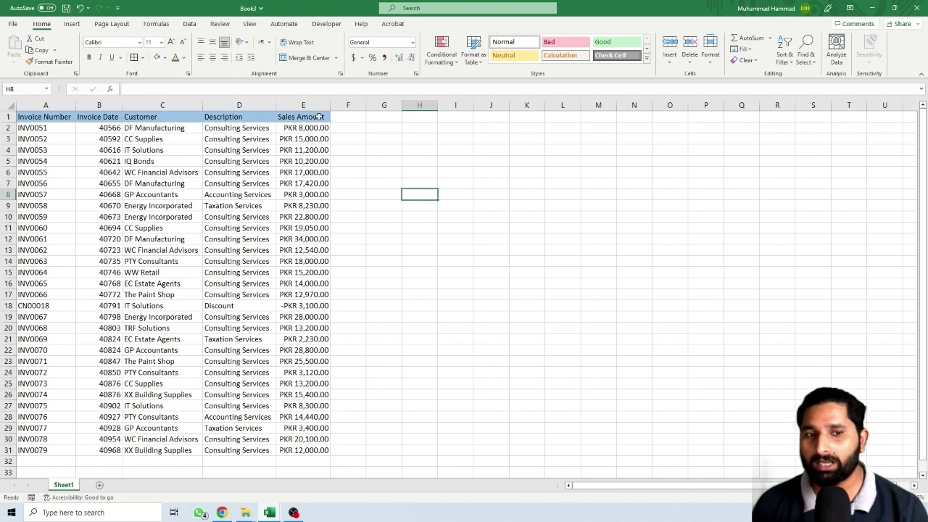
{"action": "left_click", "coordinate": [317, 119]}
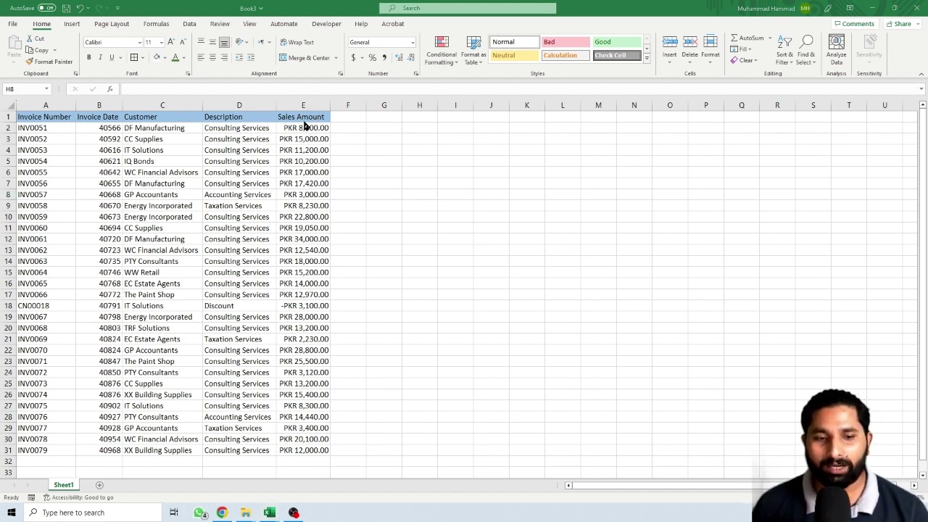
{"action": "left_click", "coordinate": [305, 116]}
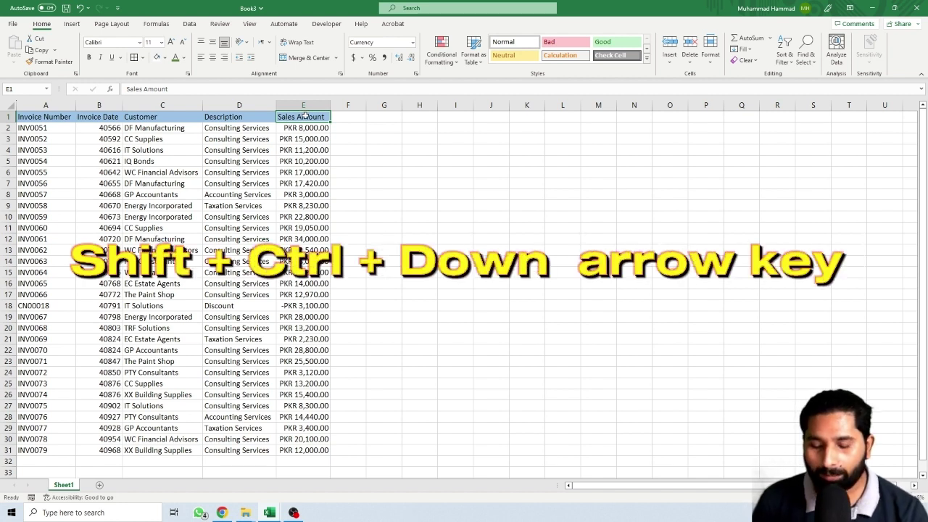
{"action": "key", "text": "ctrl+shift+Down"}
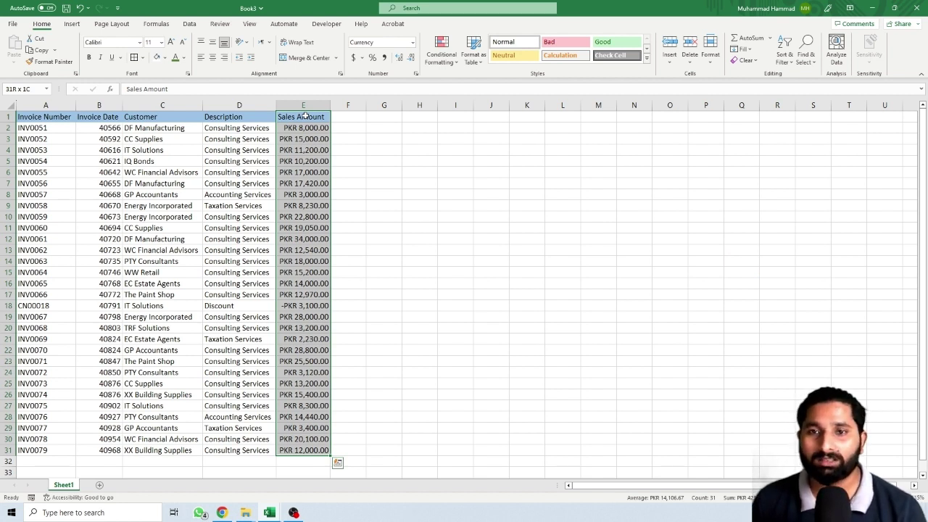
Step: Enter 'shift+ctrl+down arrow key' in G3, autofit column G, and put 'for selection of column having data' in H3
{"action": "left_click", "coordinate": [386, 136]}
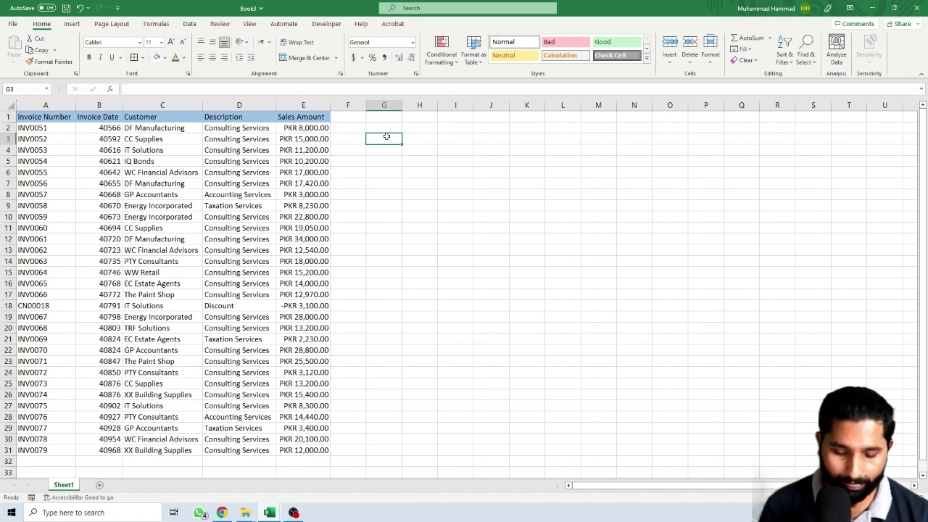
{"action": "type", "text": "shift+"}
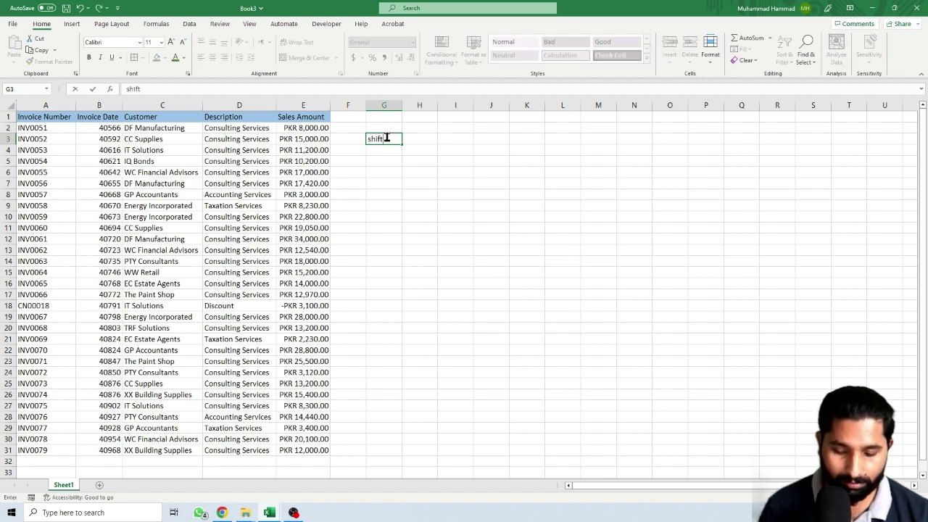
{"action": "type", "text": "ctrl"}
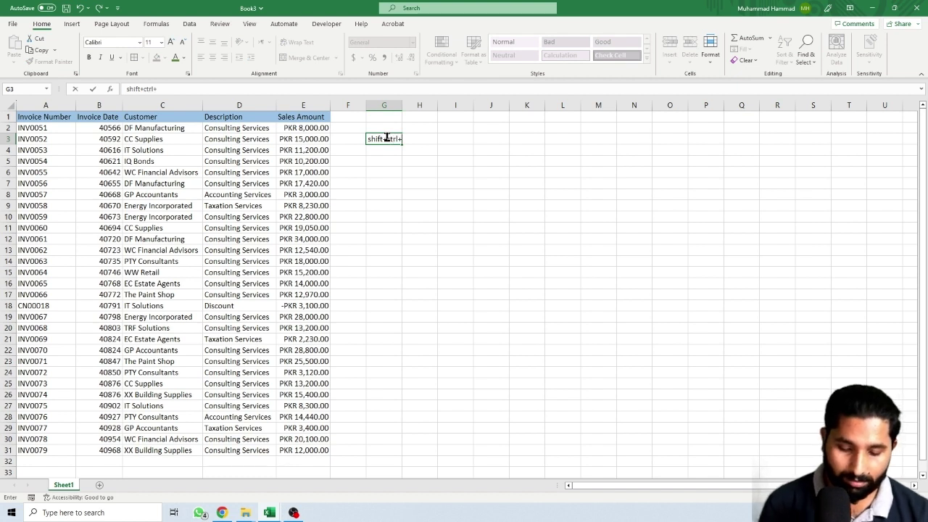
{"action": "type", "text": "+down arrow key"}
{"action": "double_click", "coordinate": [403, 105]}
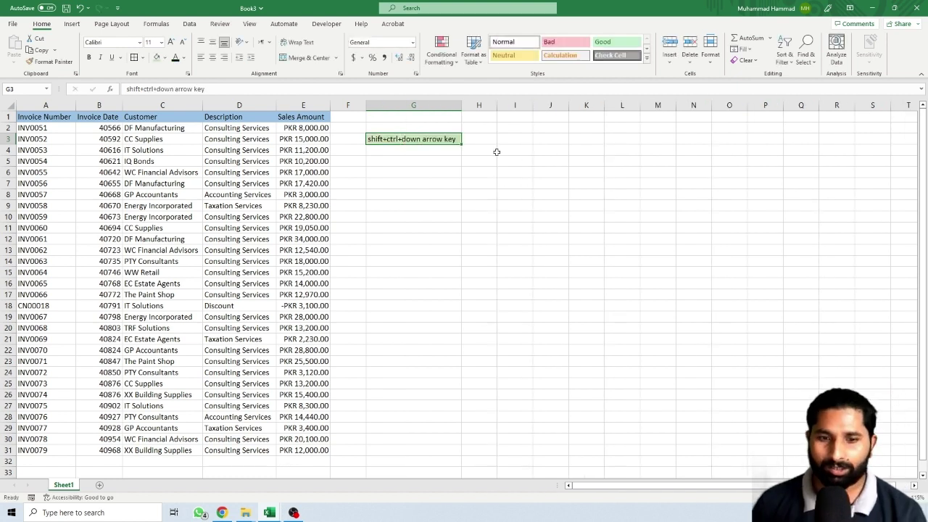
{"action": "left_click", "coordinate": [482, 140]}
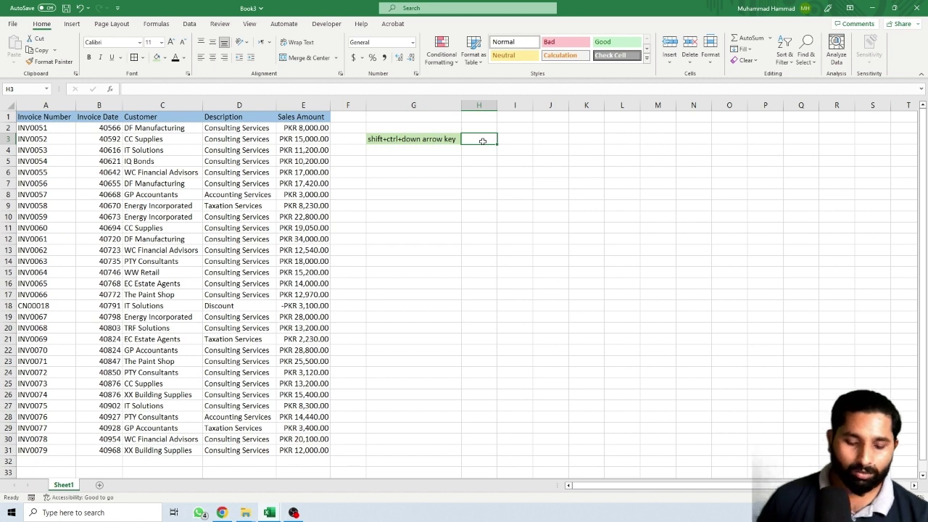
{"action": "type", "text": "for "}
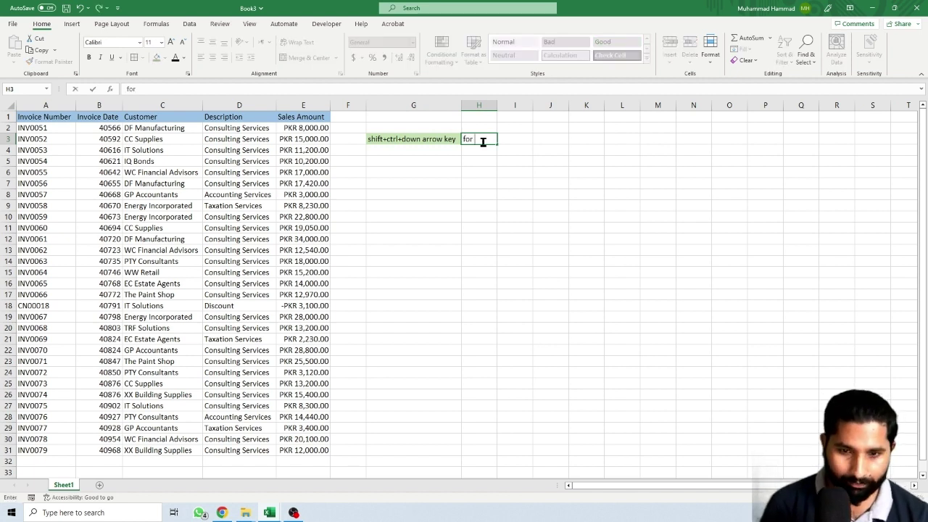
{"action": "type", "text": "sele"}
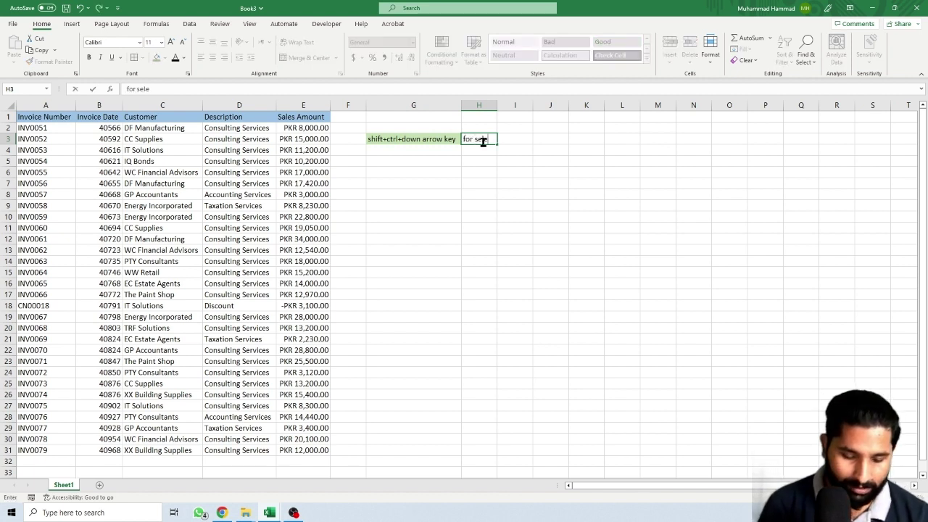
{"action": "type", "text": "ction of co"}
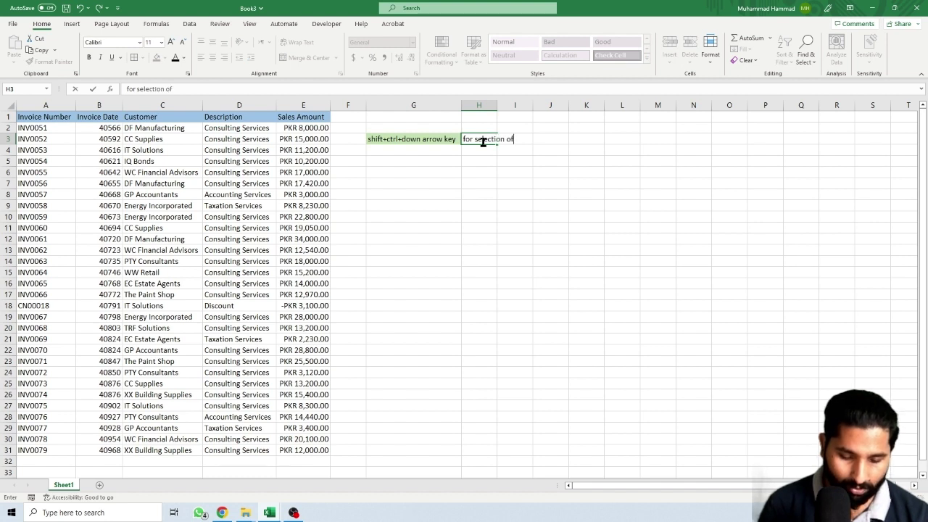
{"action": "type", "text": "lu"}
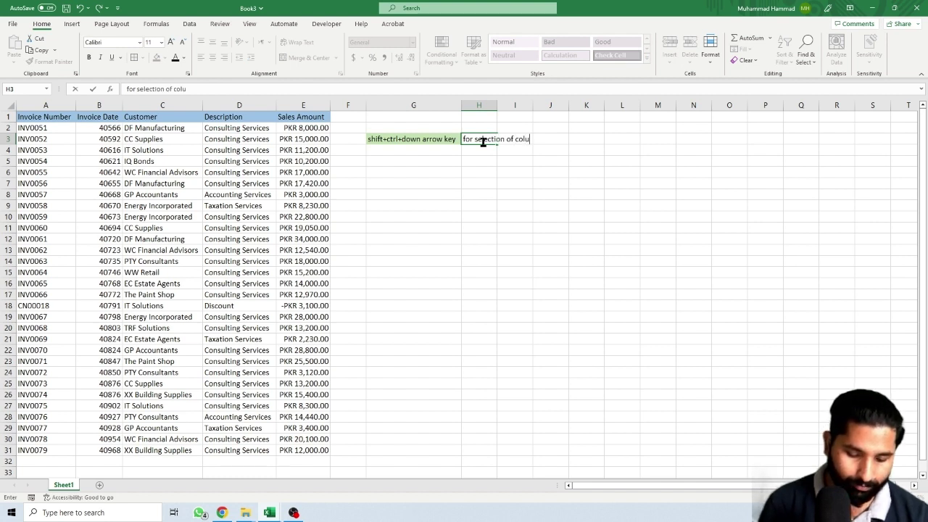
{"action": "type", "text": "mn hav"}
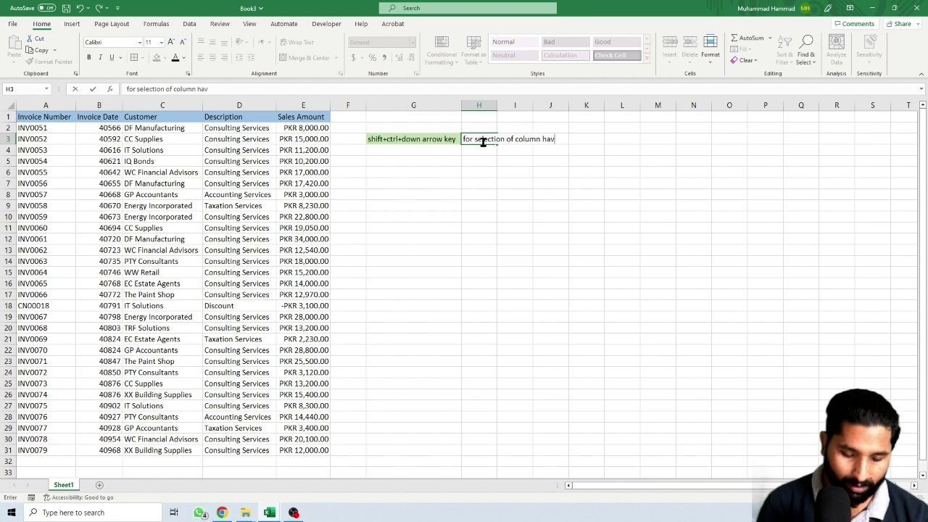
{"action": "type", "text": "ing dat"}
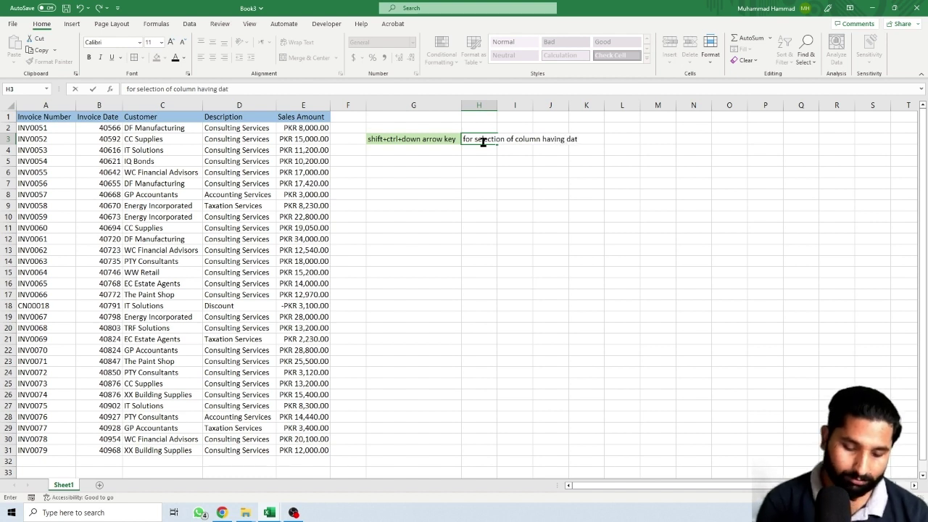
{"action": "type", "text": "a"}
{"action": "left_click", "coordinate": [395, 153]}
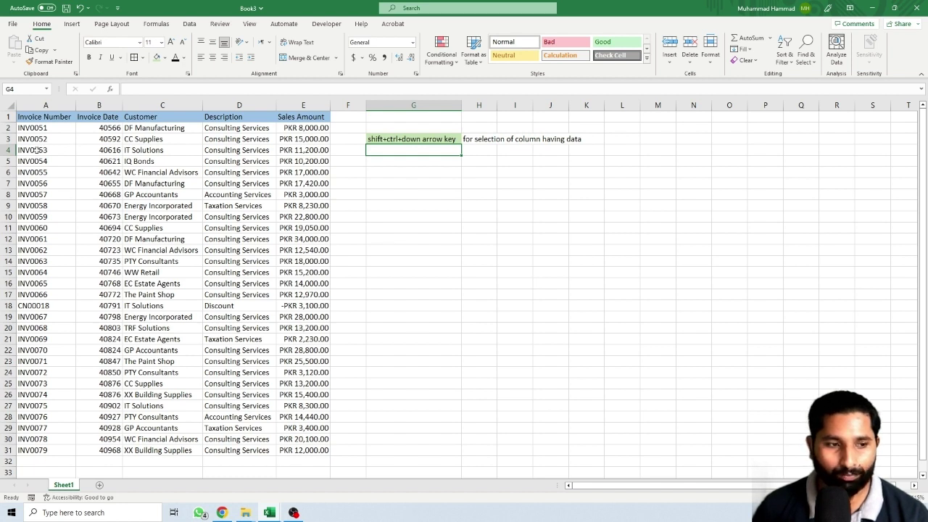
Step: Select invoice row 4 from A4 across to the right with Ctrl+Shift+Right
{"action": "left_click", "coordinate": [36, 150]}
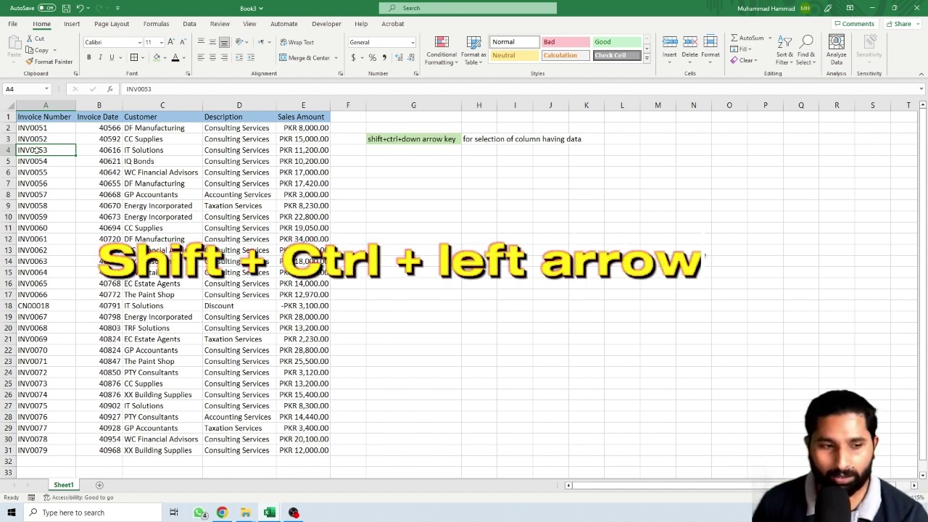
{"action": "key", "text": "ctrl+shift+Right"}
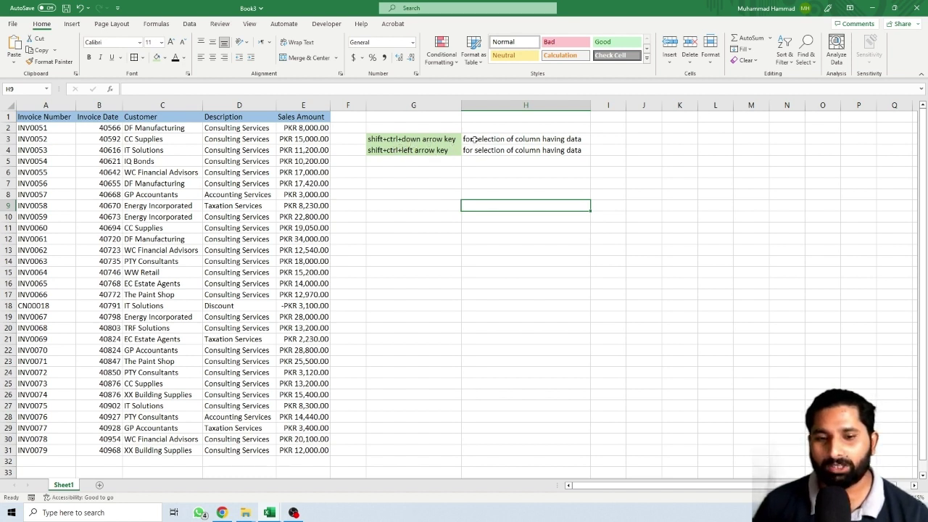
Step: Replace 'column' with 'row' in H4 so it reads 'for selection of row having data'
{"action": "double_click", "coordinate": [537, 150]}
{"action": "left_click_drag", "start_coordinate": [540, 151], "coordinate": [515, 151]}
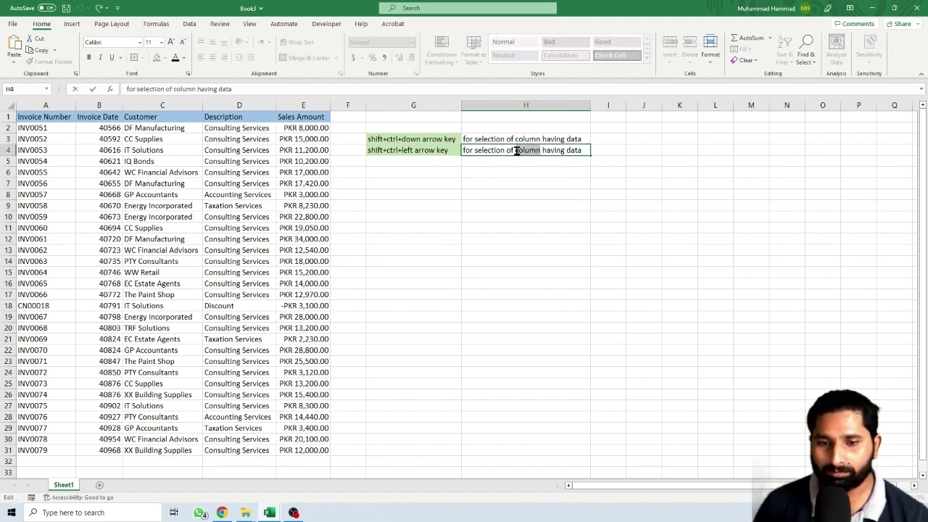
{"action": "type", "text": "row"}
{"action": "key", "text": "Return"}
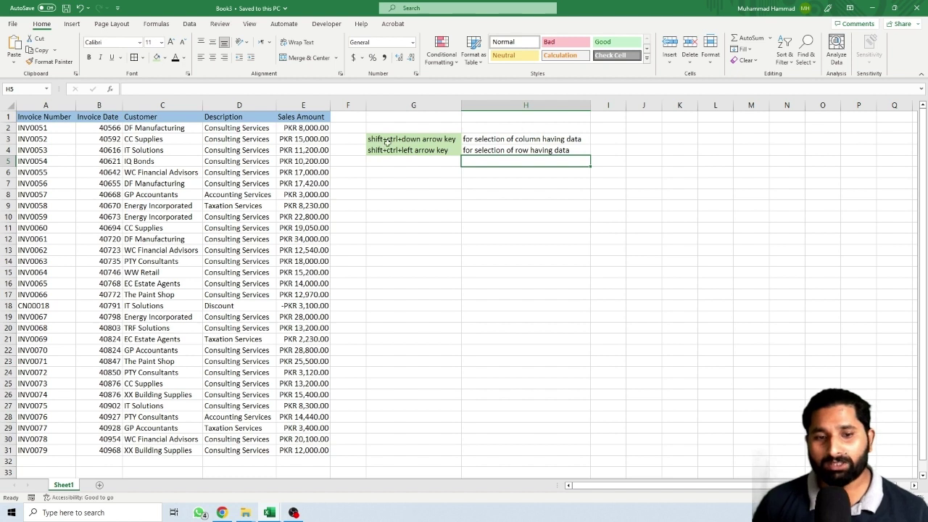